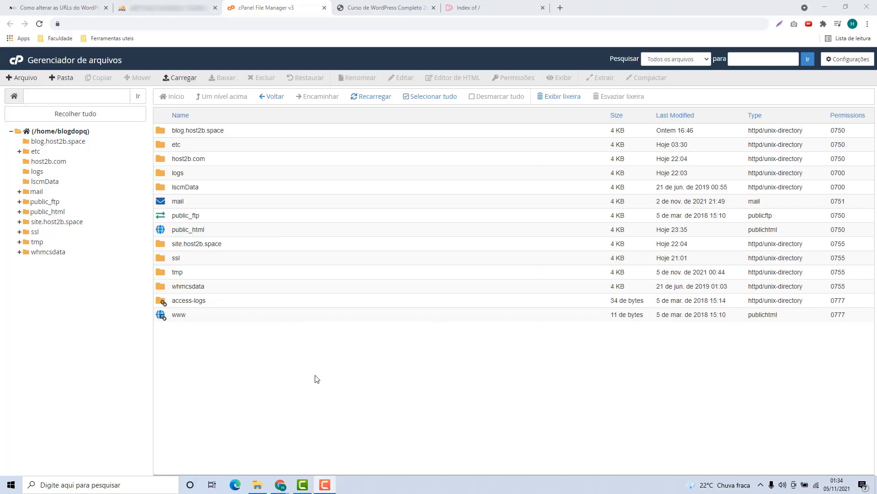
- Review the WordPress site at host2b.space and the page served at host2b.com
left_click(360, 7)
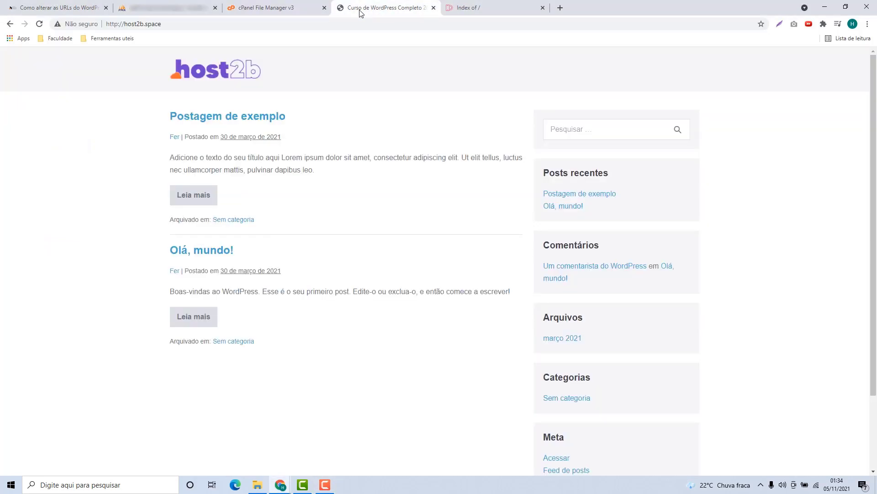
scroll(421, 151, "down", 2)
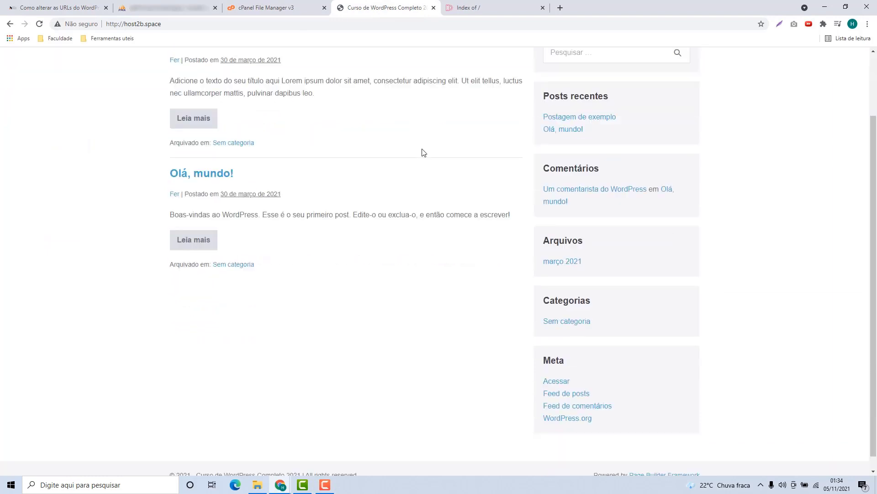
scroll(341, 350, "up", 2)
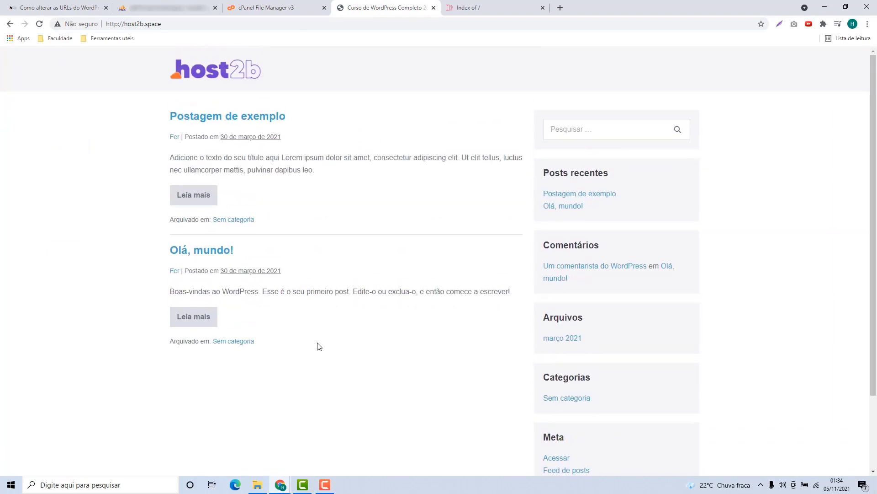
key("ctrl+Tab")
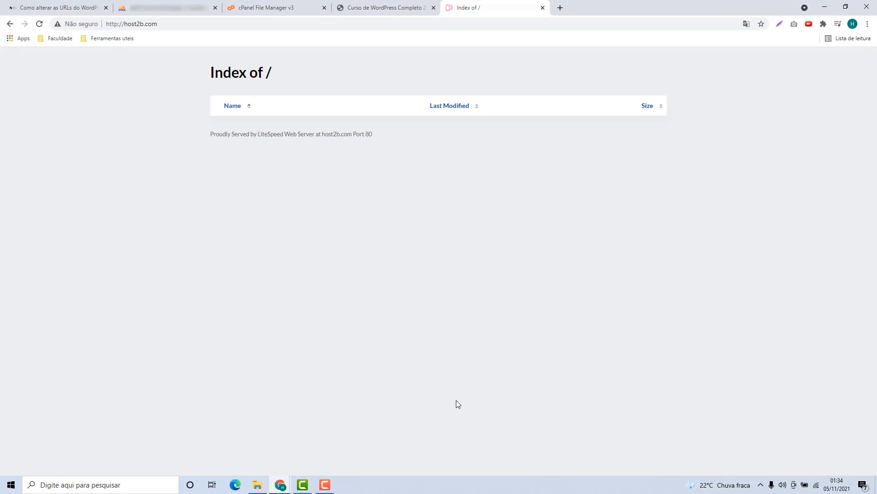
- Inspect the public_html and host2b.com folders in the cPanel file manager
left_click(295, 8)
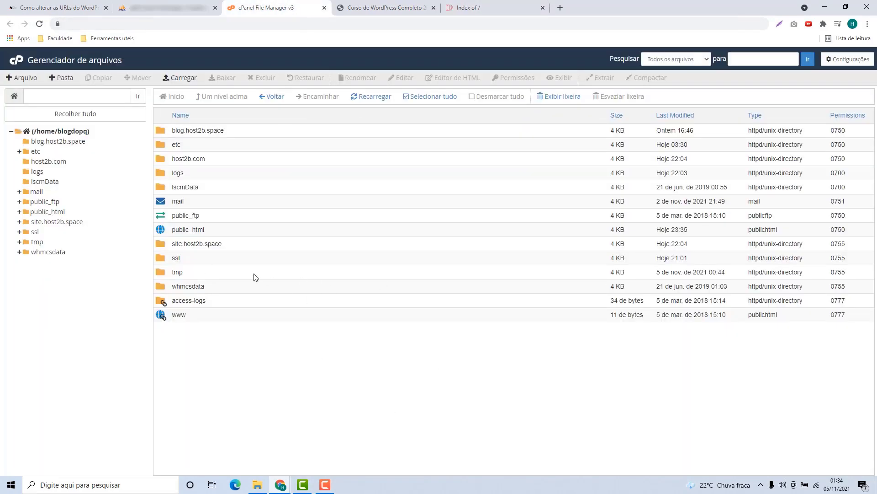
left_click(234, 237)
double_click(234, 236)
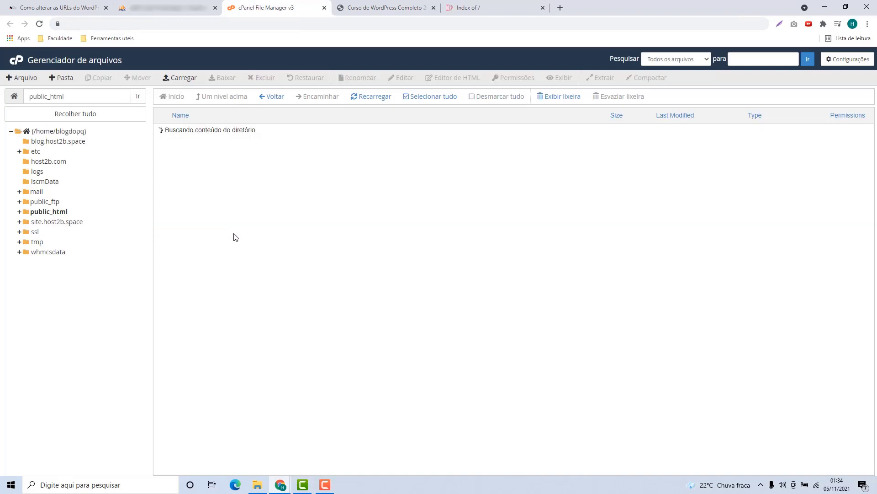
left_click(64, 132)
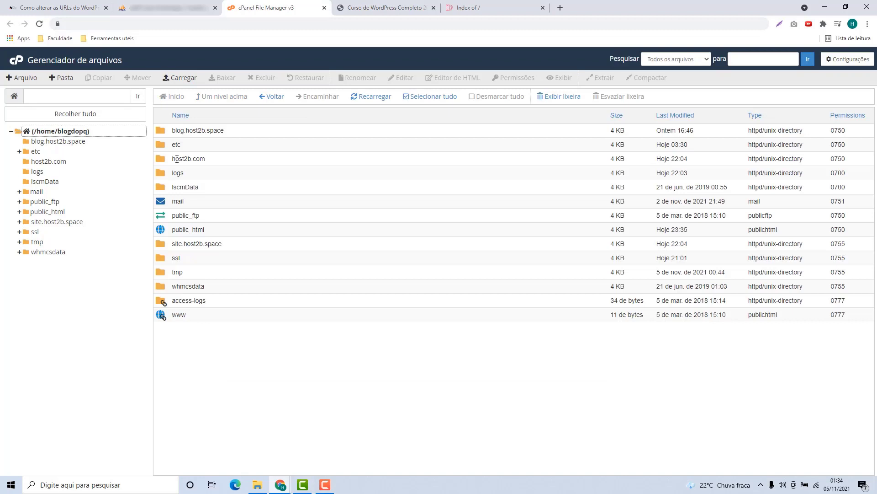
double_click(216, 162)
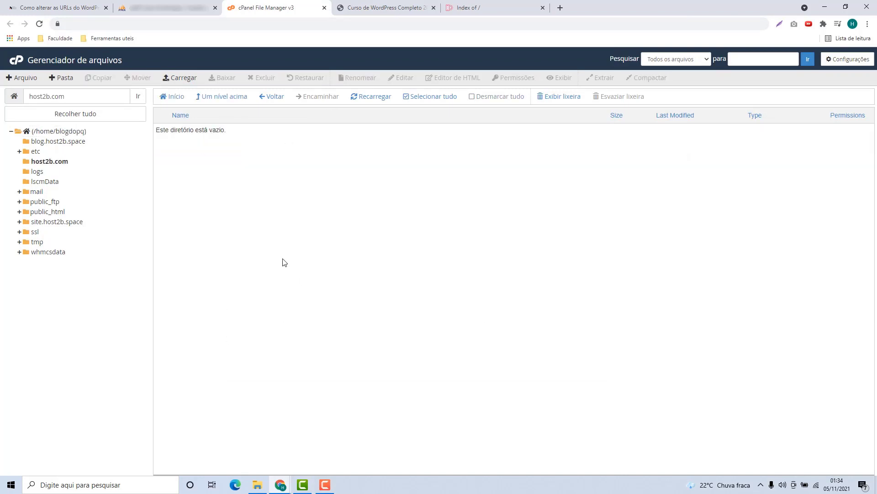
- Move all WordPress files and folders from public_html to /host2b.com
left_click(71, 132)
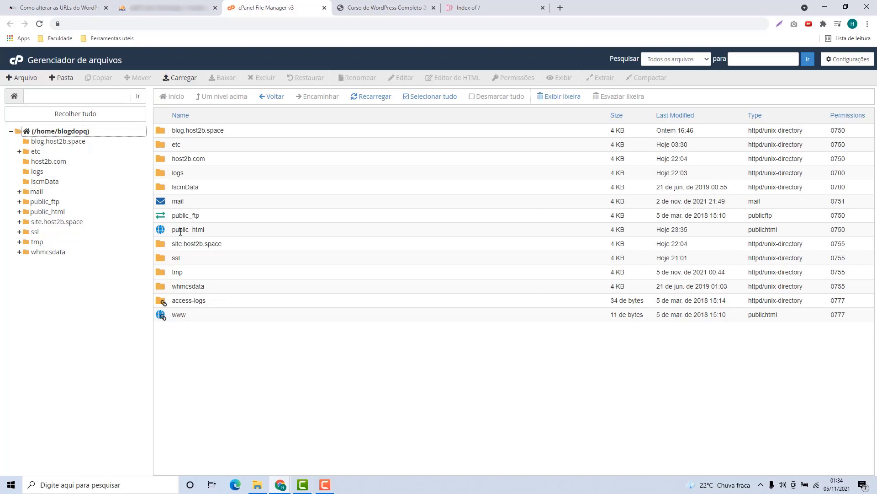
double_click(219, 234)
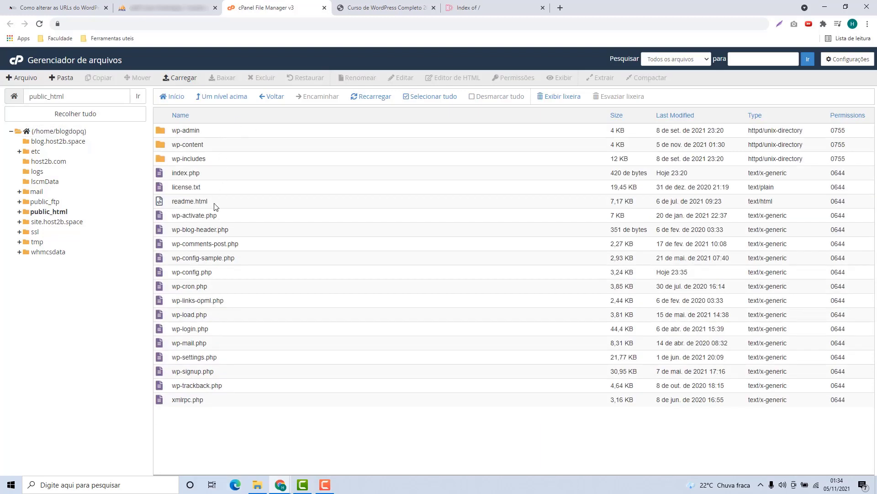
left_click(215, 133)
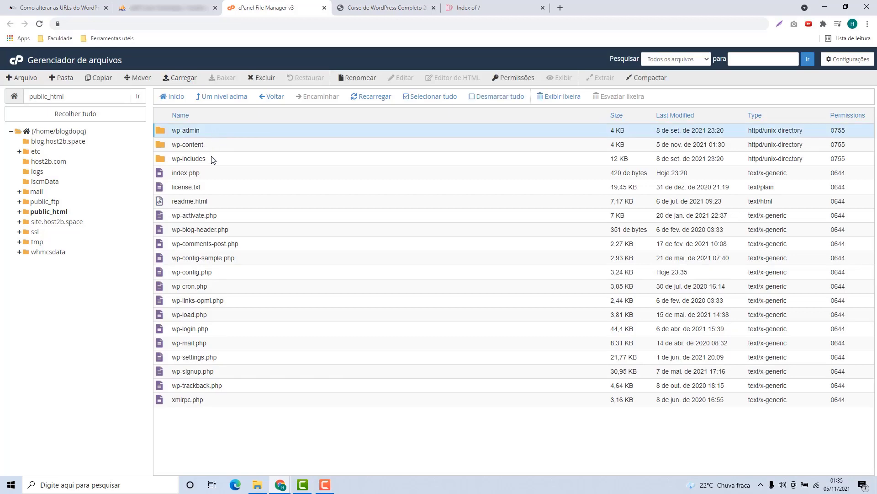
left_click(223, 401, "shift")
left_click(228, 448)
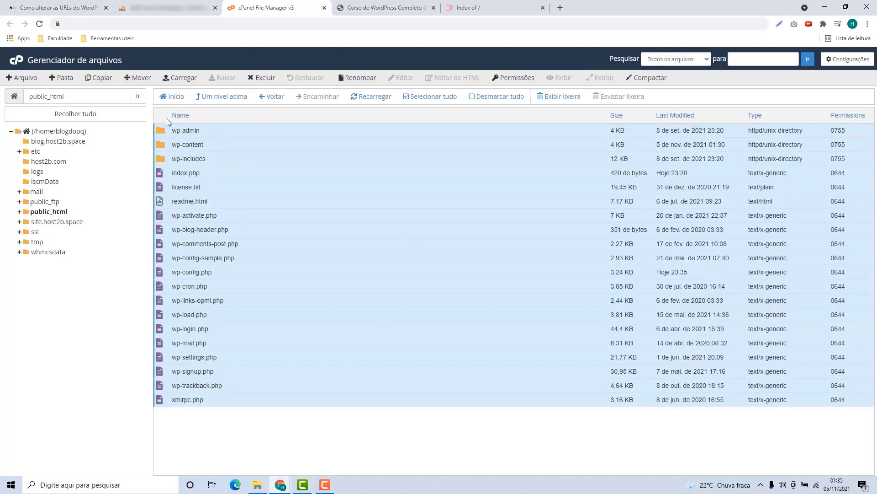
left_click(141, 78)
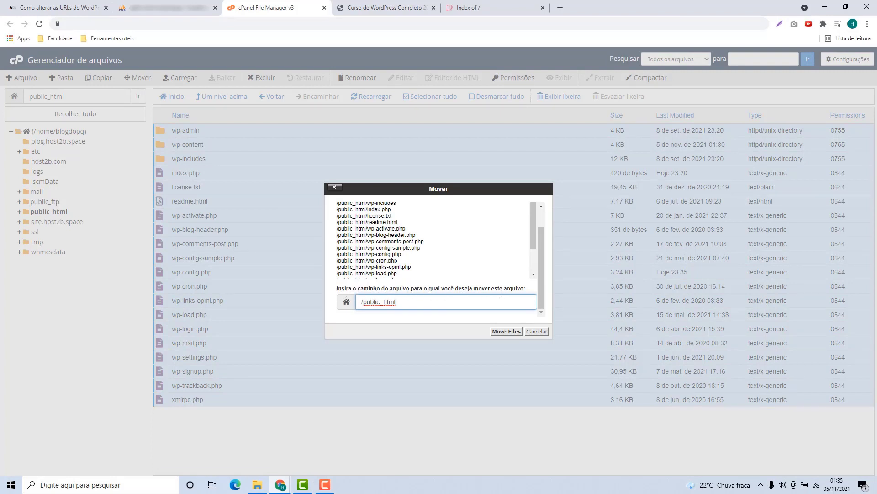
left_click_drag(467, 301, 361, 314)
left_click(374, 316)
left_click_drag(402, 302, 366, 314)
type("/host2b.com")
left_click(501, 335)
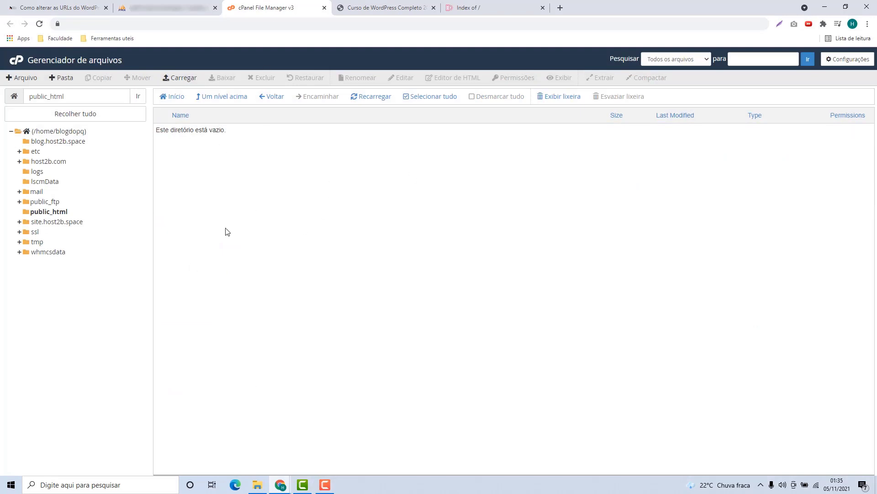
- Check the contents of the host2b.com folder and reload the host2b.space site
left_click(48, 162)
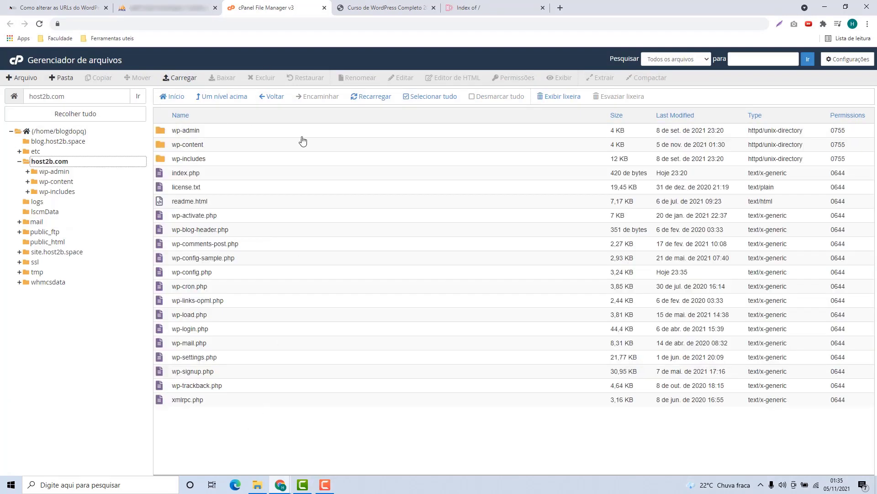
left_click(365, 12)
left_click(364, 21)
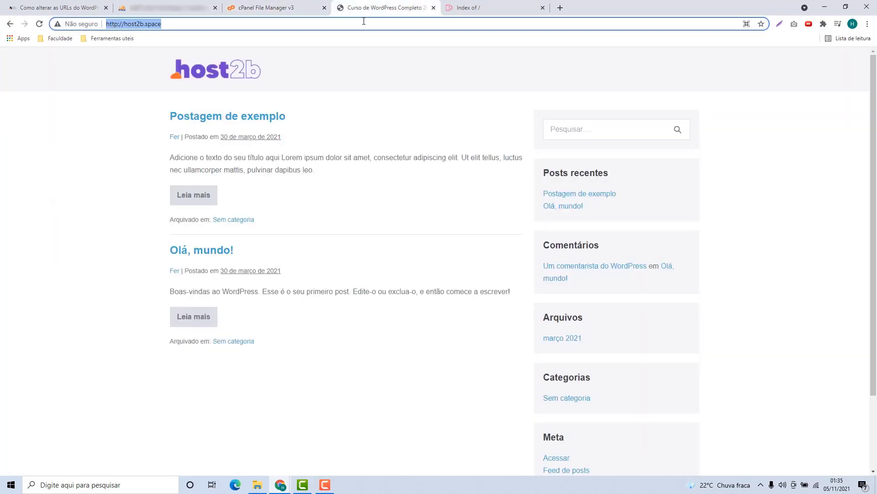
key("Return")
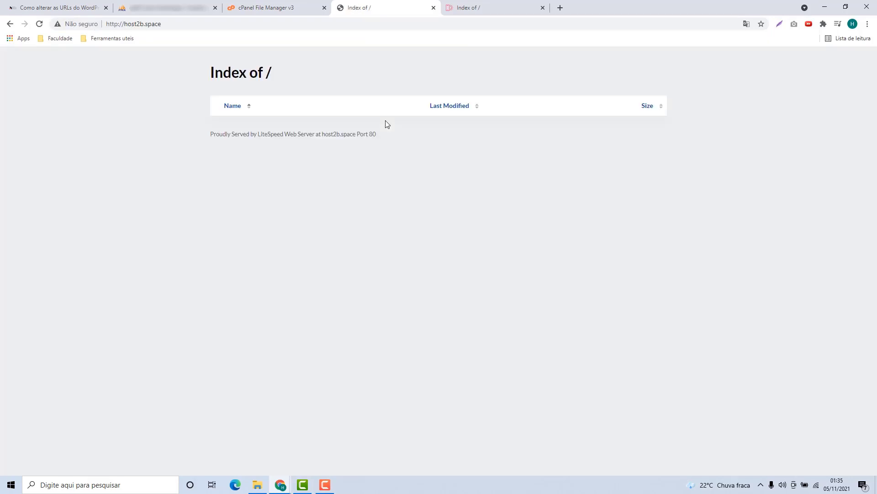
- Reload the host2b.com site and look through its front page
left_click(468, 13)
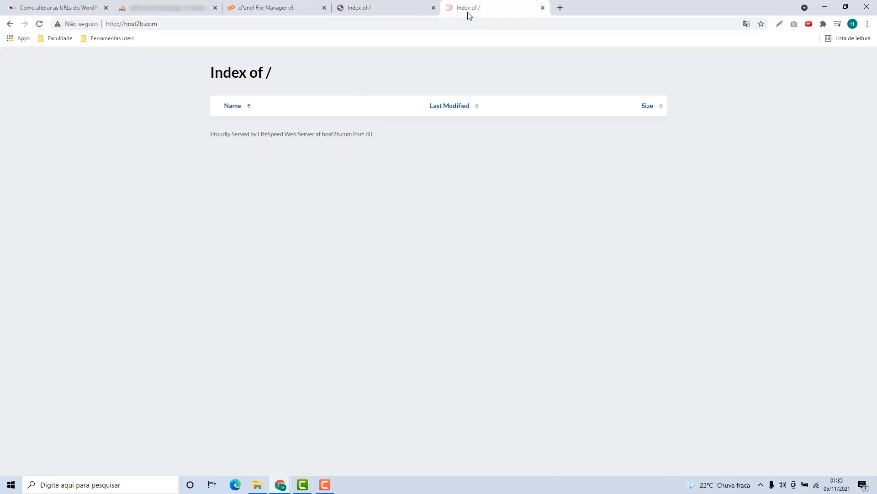
left_click(459, 22)
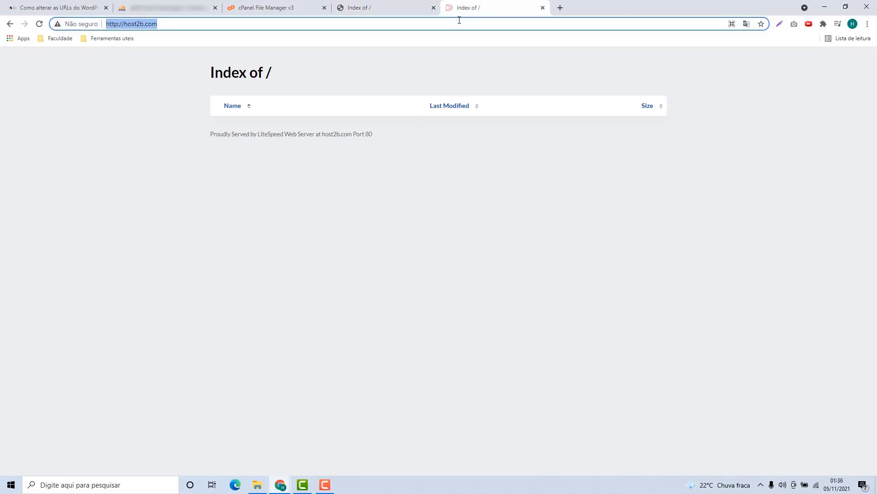
key("Return")
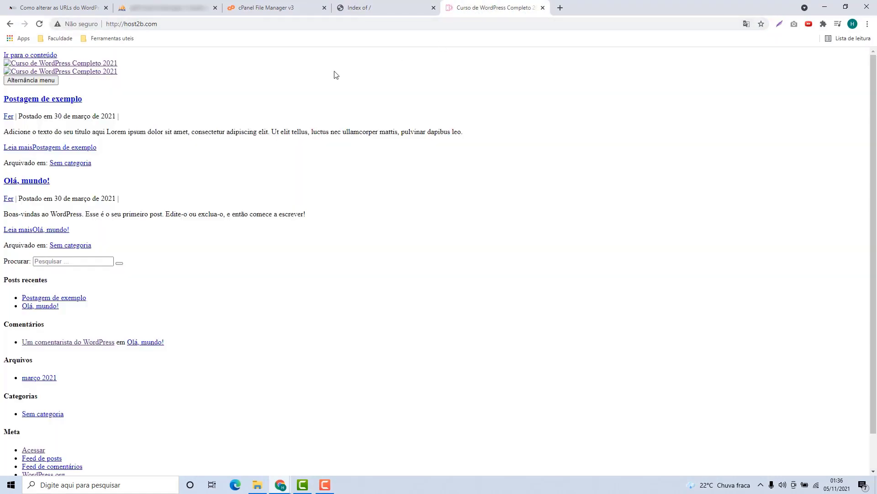
scroll(215, 104, "down", 2)
scroll(148, 425, "up", 2)
- Refresh phpMyAdmin's table list and open the wp_options table of the blogdopq_wp database
left_click(180, 11)
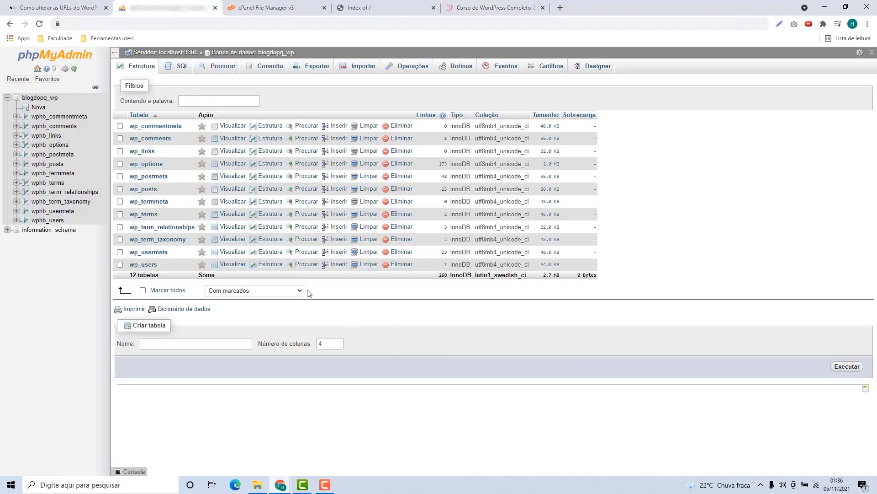
left_click(38, 69)
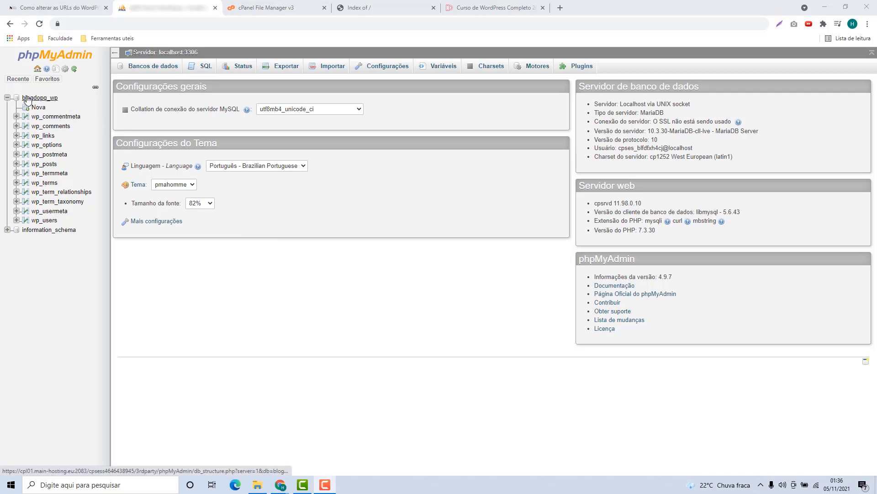
left_click(43, 99)
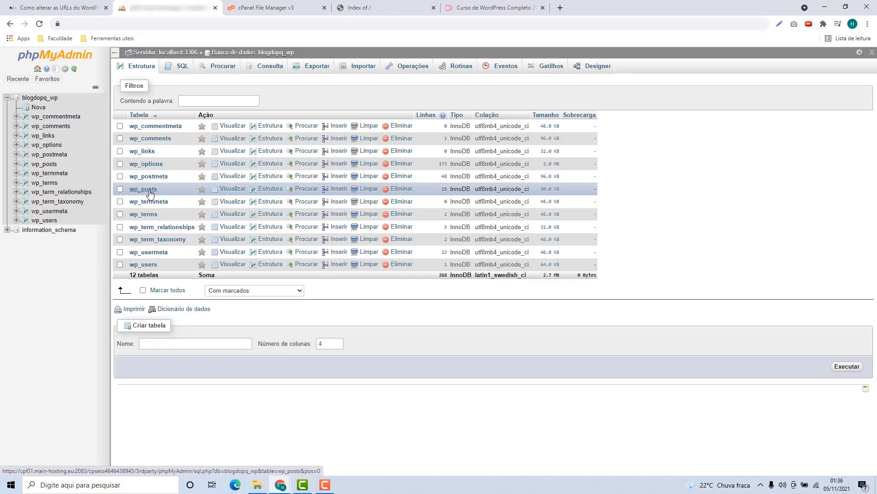
left_click(147, 164)
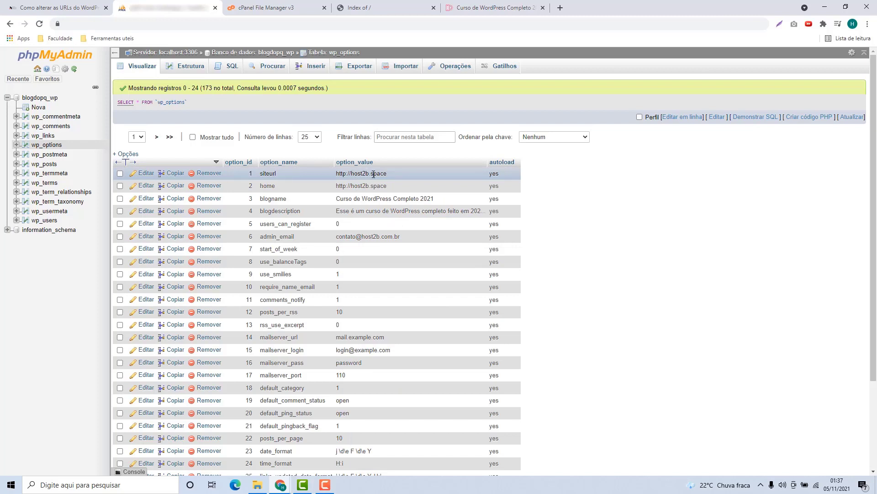
double_click(374, 174)
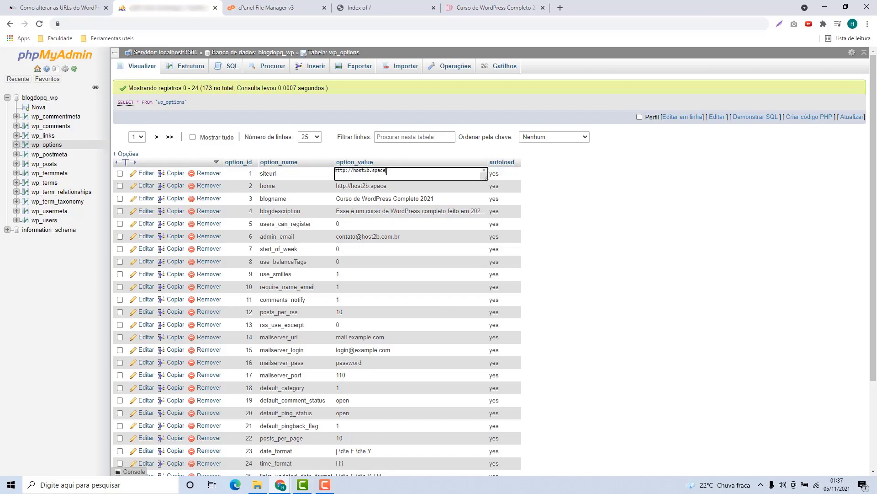
left_click_drag(386, 171, 354, 172)
key("BackSpace")
type("host2b.com")
left_click(543, 185)
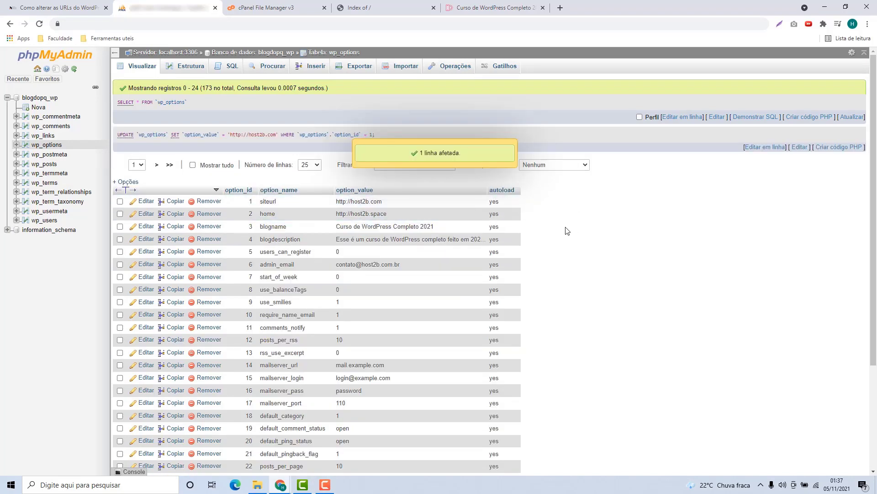
double_click(357, 214)
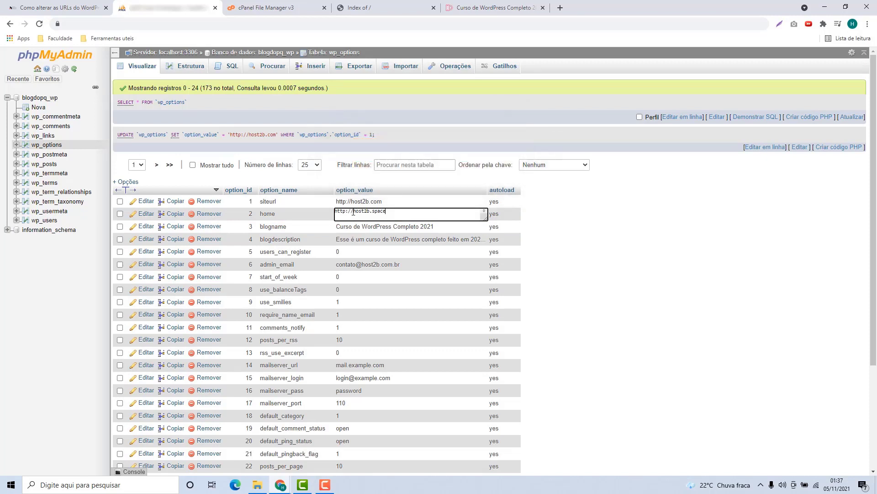
left_click_drag(354, 213, 390, 212)
key("BackSpace")
left_click(584, 236)
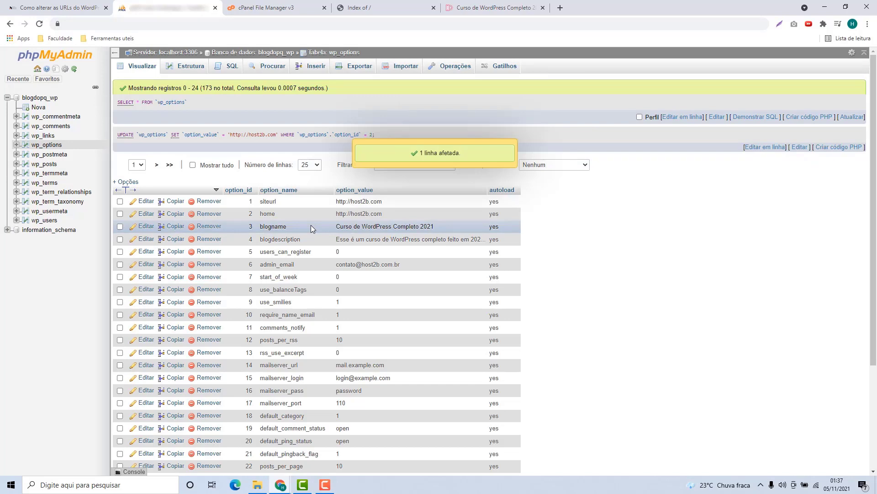
- Open the wp_posts table and examine its columns for old-domain URLs, including guid
left_click(48, 166)
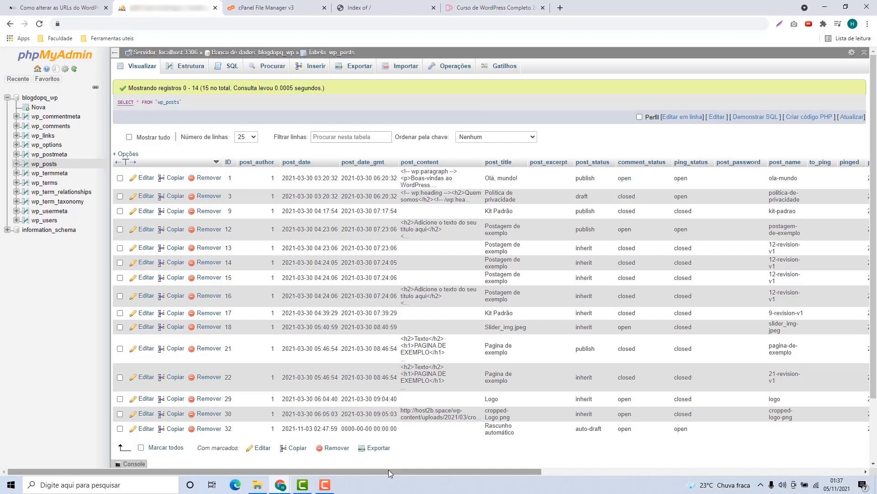
left_click_drag(389, 470, 711, 464)
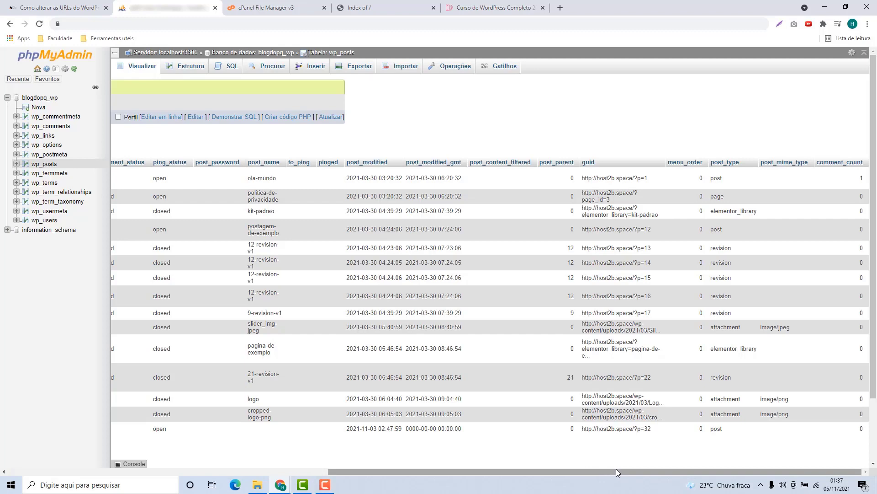
left_click_drag(606, 473, 274, 476)
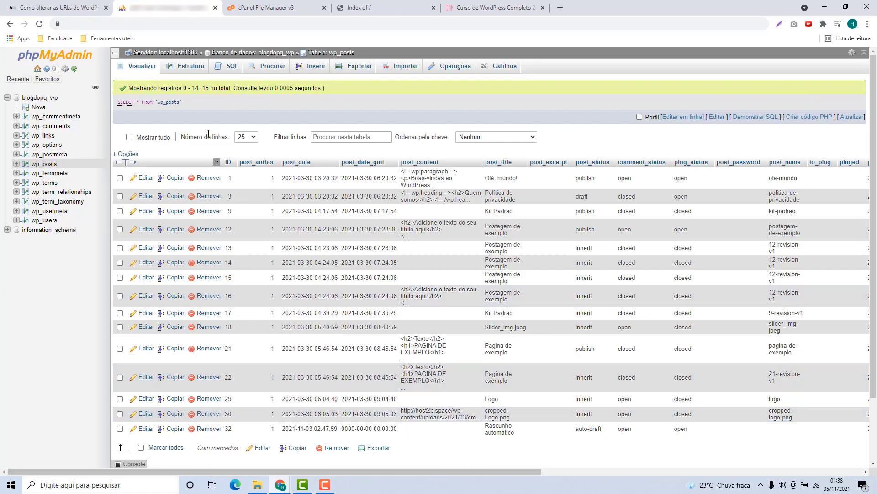
- Open the SQL query editor for the wp_posts table and clear its default SELECT query
left_click(228, 68)
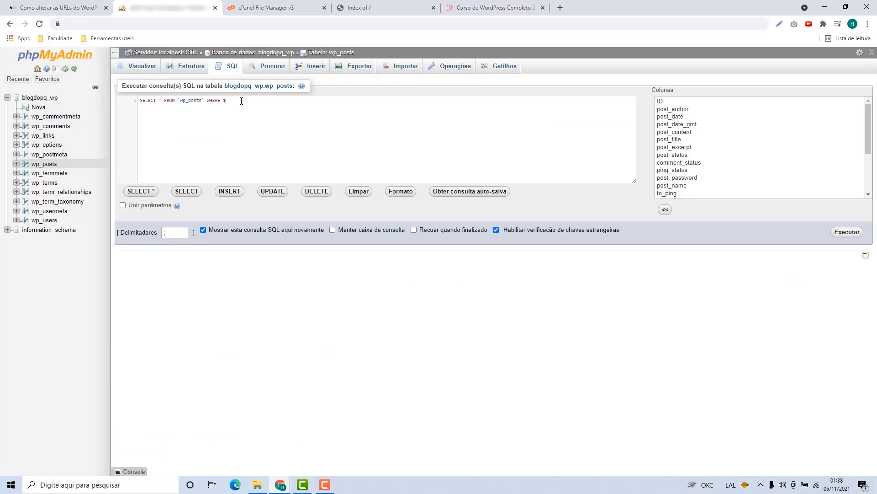
left_click_drag(242, 101, 139, 101)
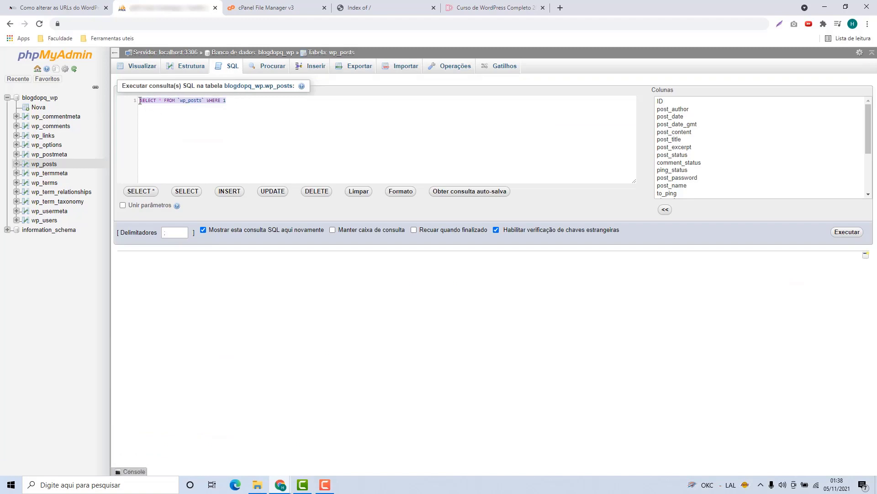
key("BackSpace")
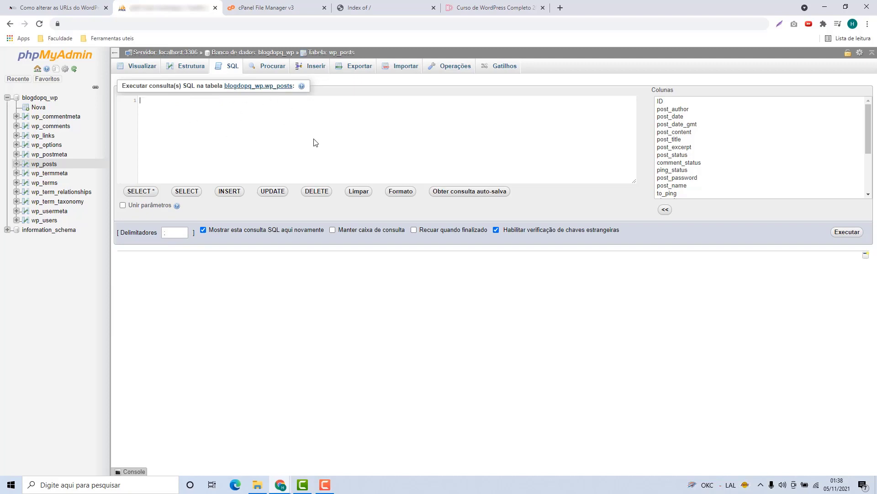
- Copy the two UPDATE wp_posts replace statements from the host2b.net article into phpMyAdmin's empty SQL query for wp_posts
left_click(58, 8)
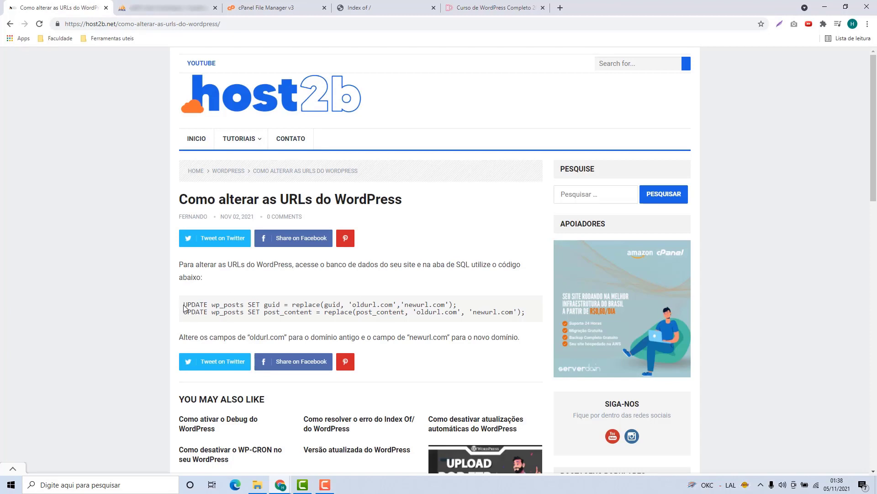
left_click_drag(184, 310, 526, 314)
key("ctrl+c")
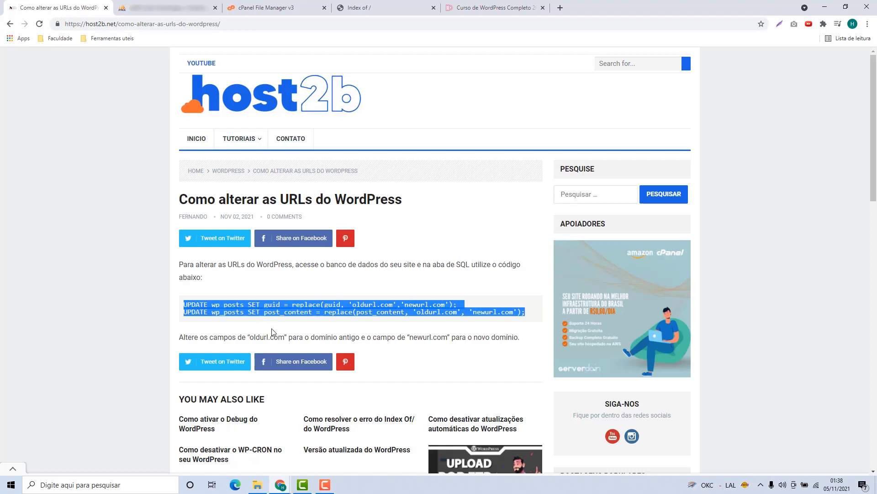
left_click(161, 14)
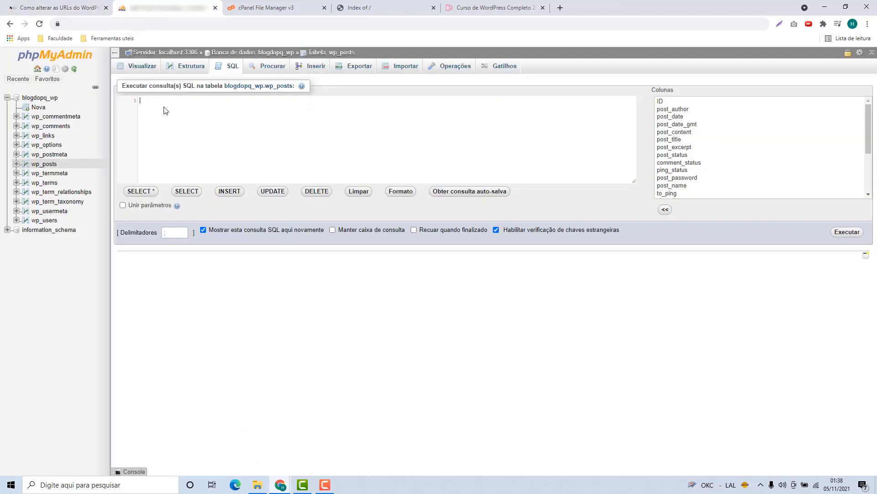
key("ctrl+v")
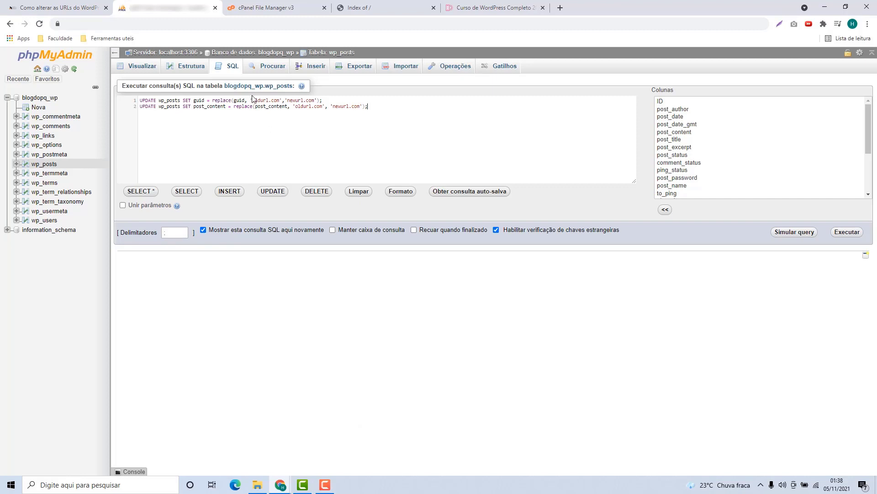
- Replace the oldurl.com placeholder with host2b.space in both the guid and post_content UPDATE statements
left_click_drag(279, 100, 249, 99)
left_click(287, 100)
key("BackSpace")
left_click_drag(253, 100, 280, 101)
type("host2b.space")
left_click_drag(295, 104, 323, 105)
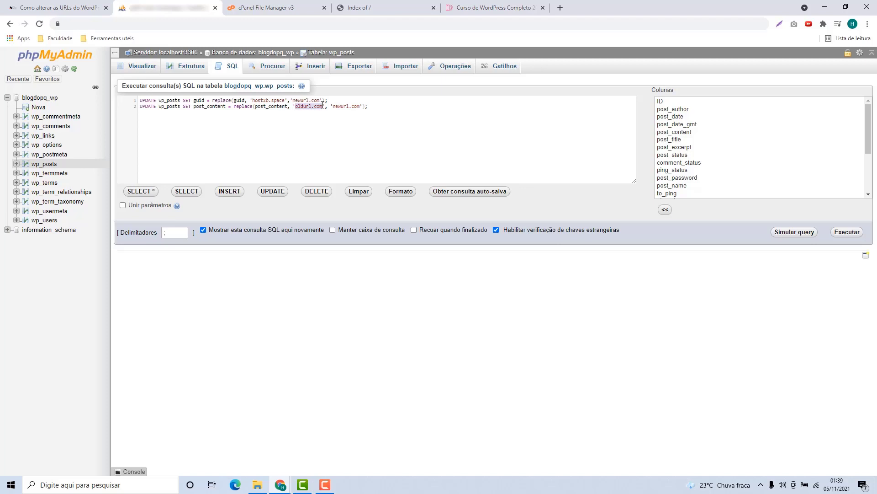
type("host2b.space")
- Replace the newurl.com placeholder with host2b.com in both the guid and post_content UPDATE statements
left_click_drag(293, 100, 320, 100)
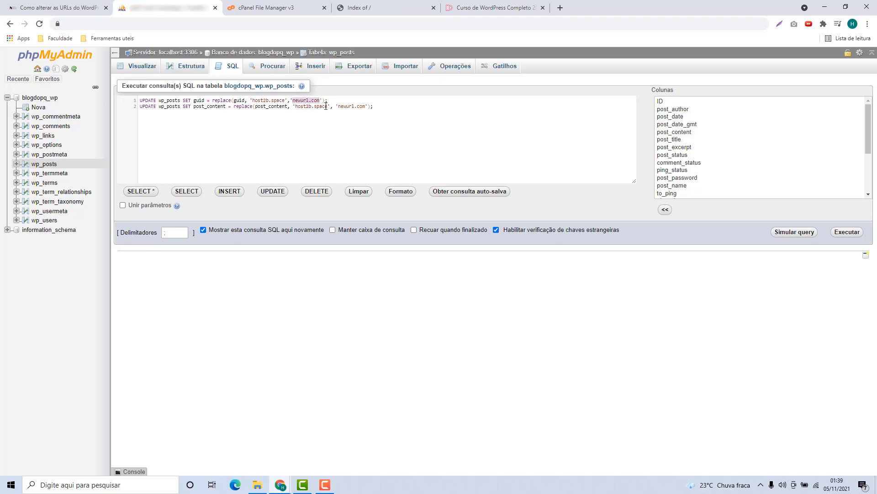
type("host2b.com")
left_click_drag(339, 107, 366, 106)
type("host2b.com")
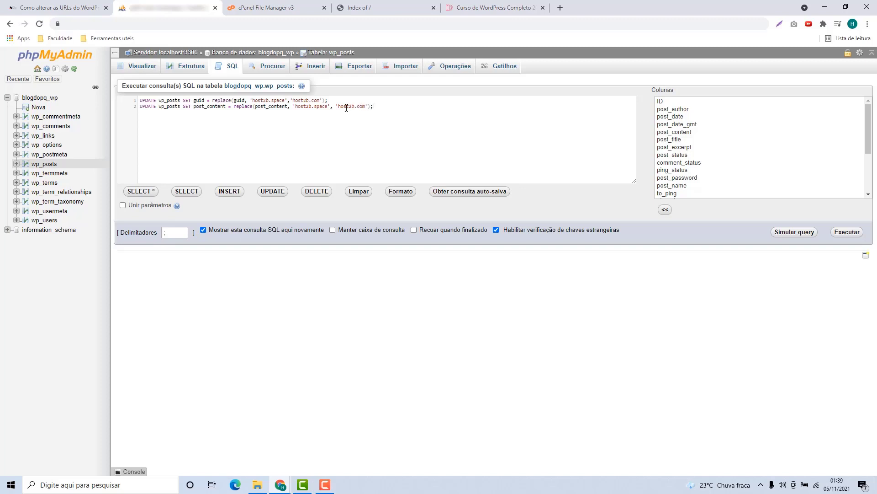